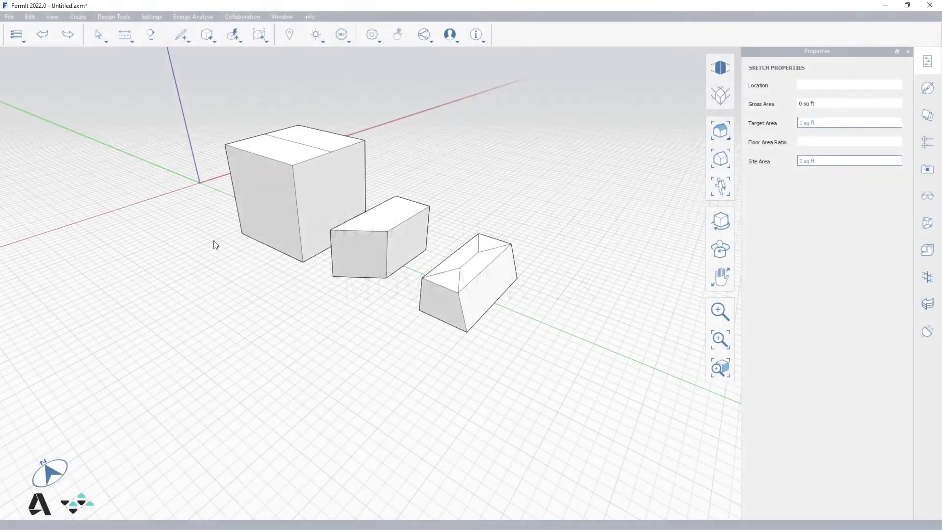
Move the dividing edge on top of the largest block straight up along the vertical axis to form a gable roof
scroll(314, 267, down, 3)
scroll(266, 88, up, 2)
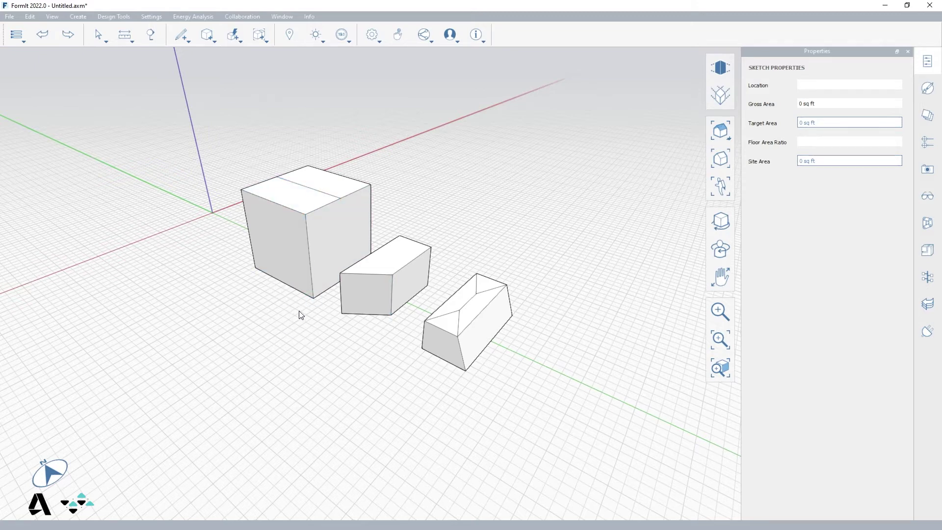
middle_drag(296, 310, 304, 289)
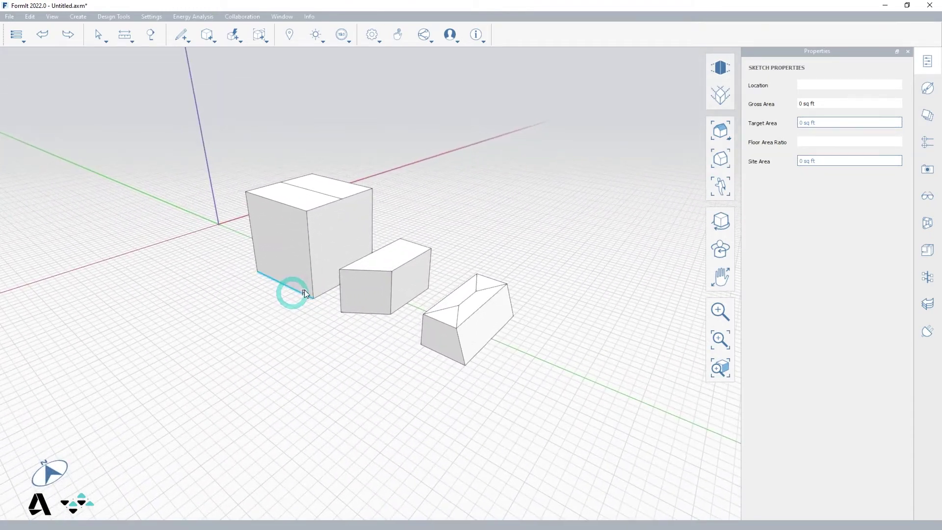
scroll(323, 281, down, 2)
scroll(323, 281, up, 4)
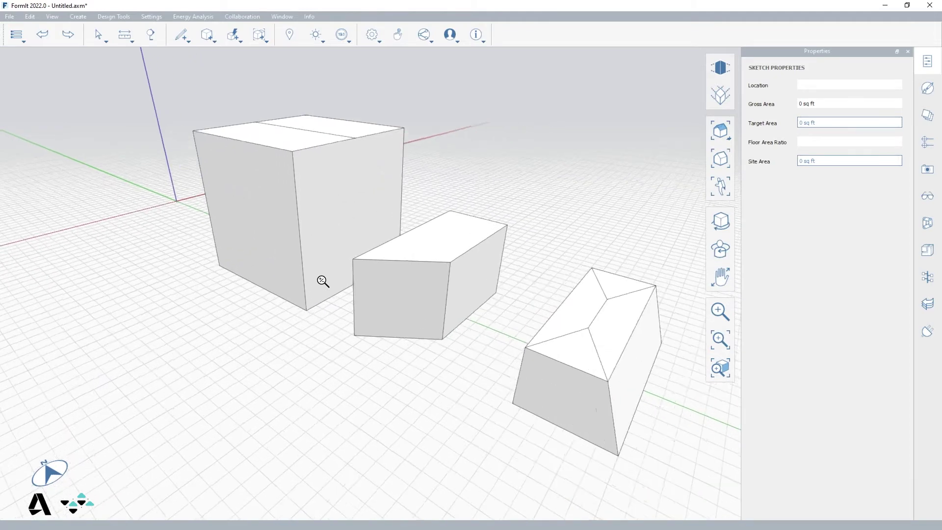
scroll(323, 282, down, 2)
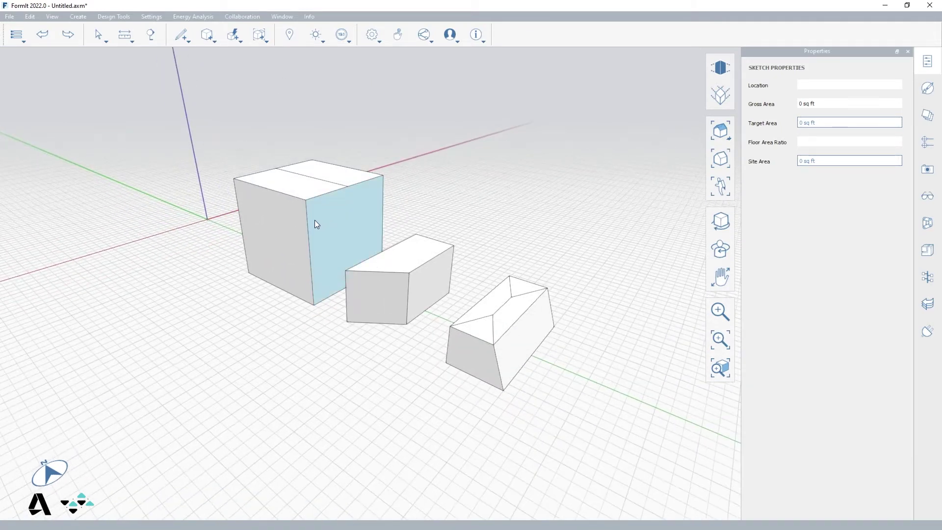
click(328, 180)
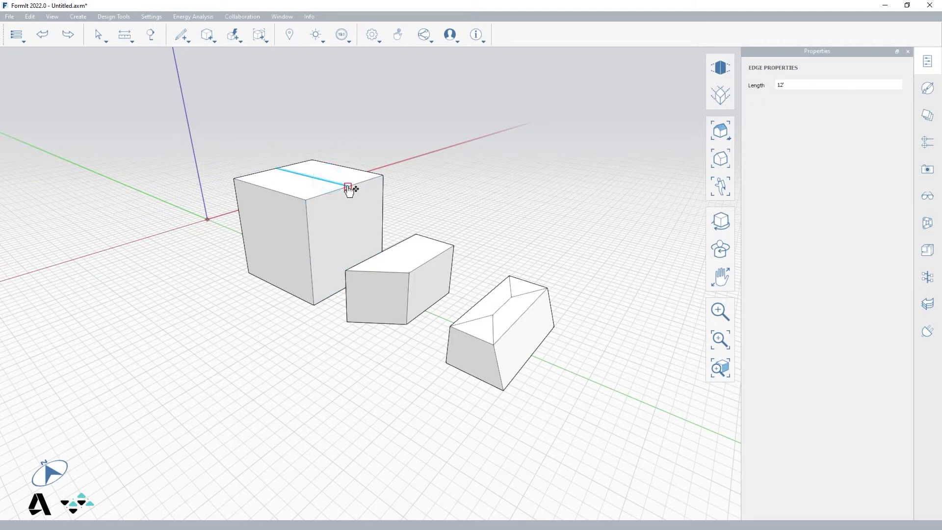
click(348, 187)
drag(347, 182, 353, 109)
click(351, 107)
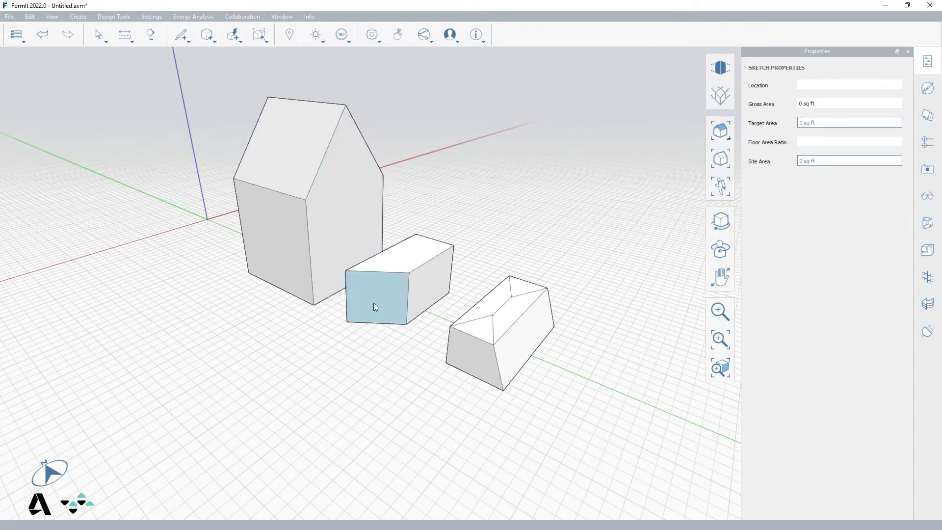
Square up the middle block by moving its skewed vertical corner edge along the red axis, aligned with the adjacent bottom corner
right_drag(379, 310, 399, 319)
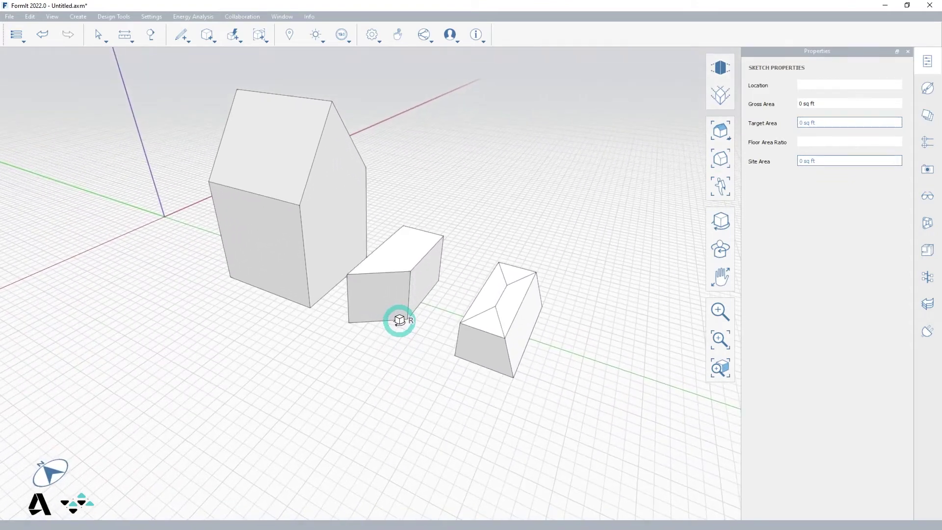
click(410, 290)
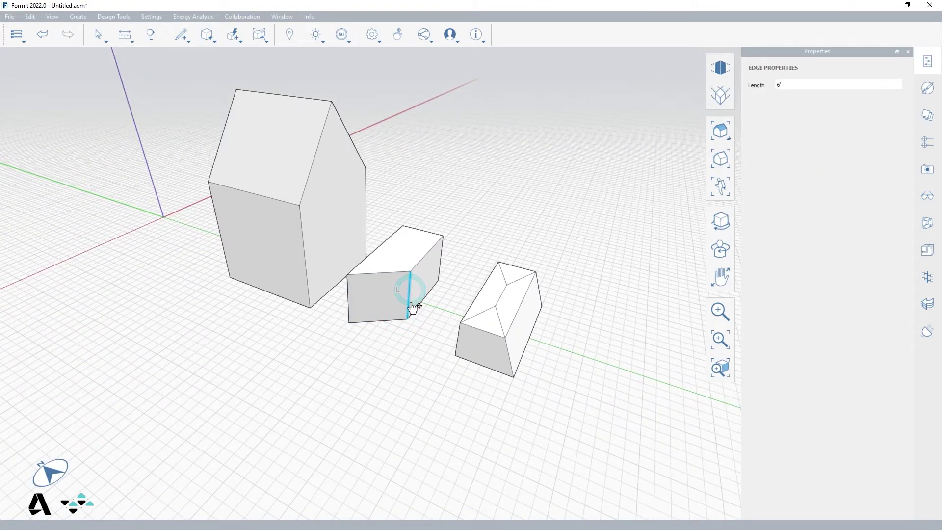
scroll(408, 314, up, 2)
scroll(408, 323, up, 1)
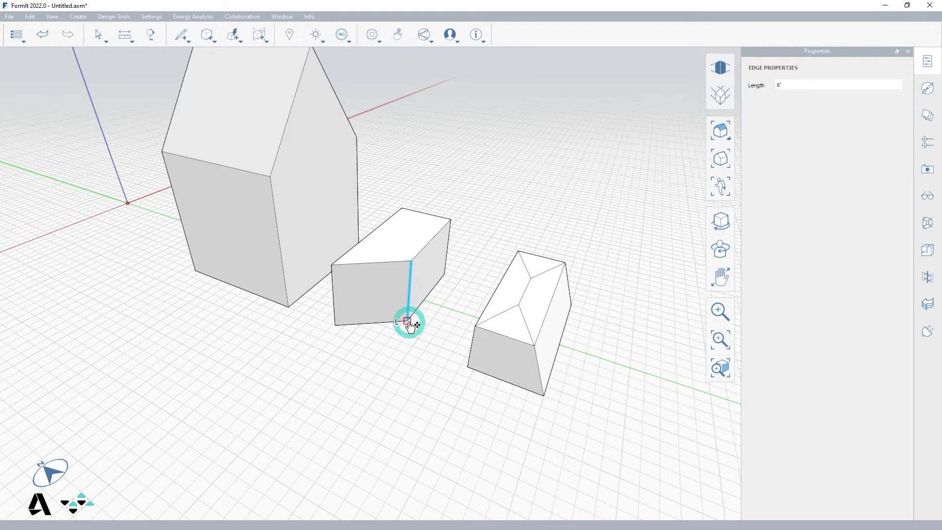
mouse_move(408, 323)
mouse_down()
mouse_move(383, 359)
mouse_move(347, 326)
mouse_move(421, 325)
mouse_move(345, 315)
mouse_move(336, 304)
mouse_move(334, 331)
mouse_move(335, 305)
mouse_move(372, 355)
mouse_move(391, 344)
mouse_move(378, 358)
mouse_move(393, 327)
mouse_up()
drag(401, 304, 383, 321)
click(407, 323)
drag(407, 324, 335, 325)
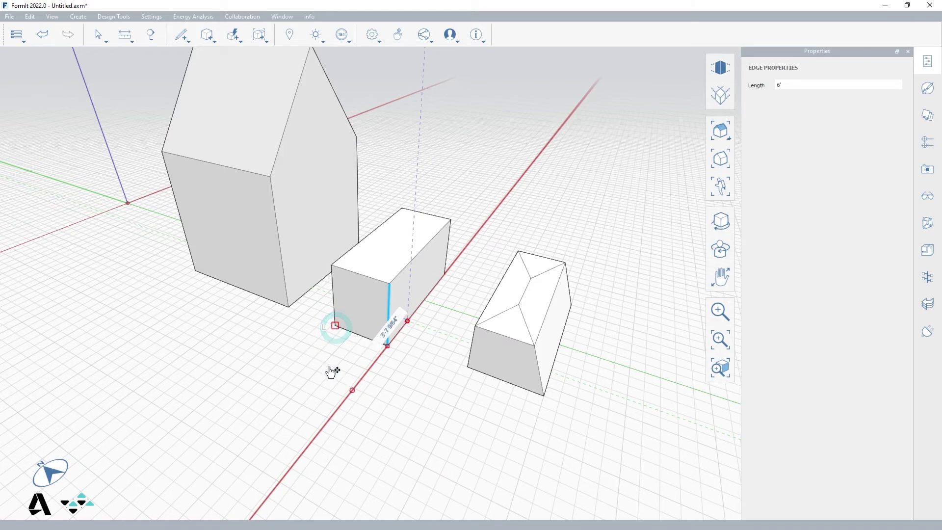
click(380, 371)
Straighten the smallest block's sloped long side by moving its bottom edge along the green axis into alignment with the top corner above
scroll(250, 315, down, 1)
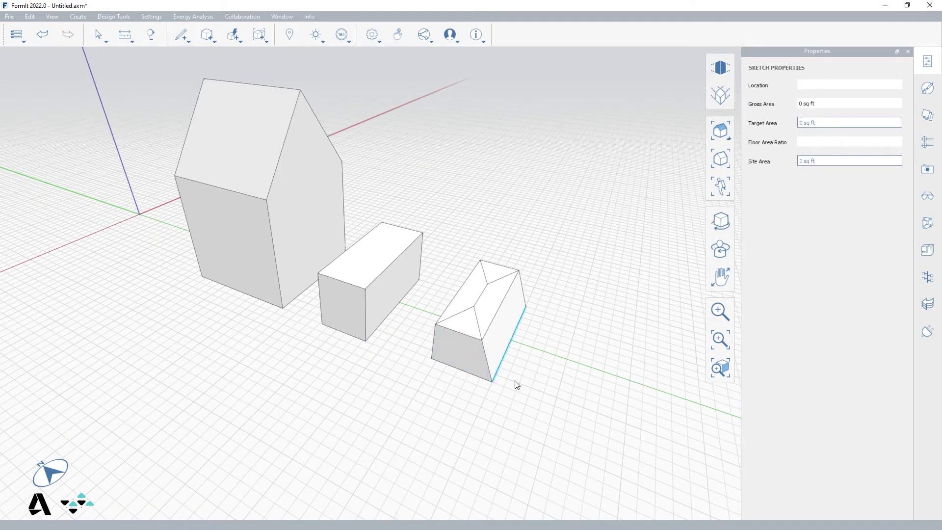
scroll(475, 395, up, 2)
middle_drag(476, 395, 447, 372)
click(500, 377)
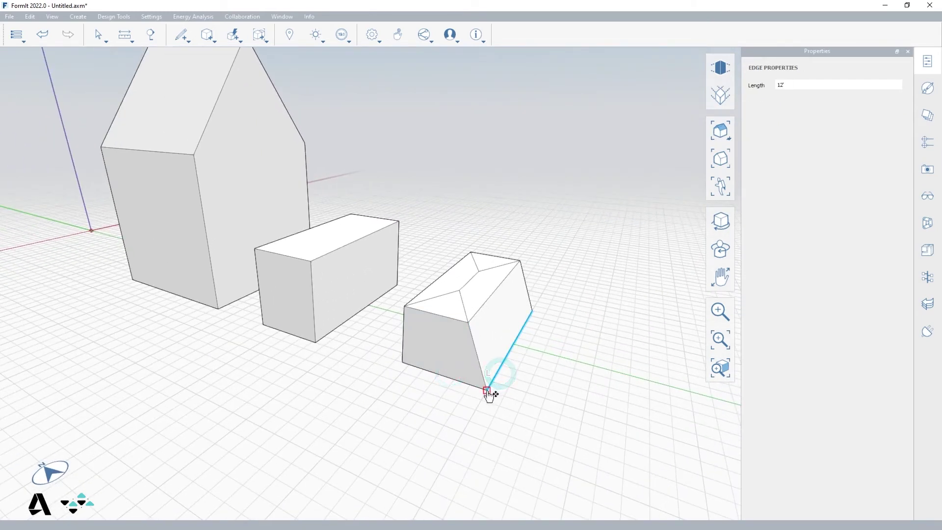
drag(487, 396, 469, 324)
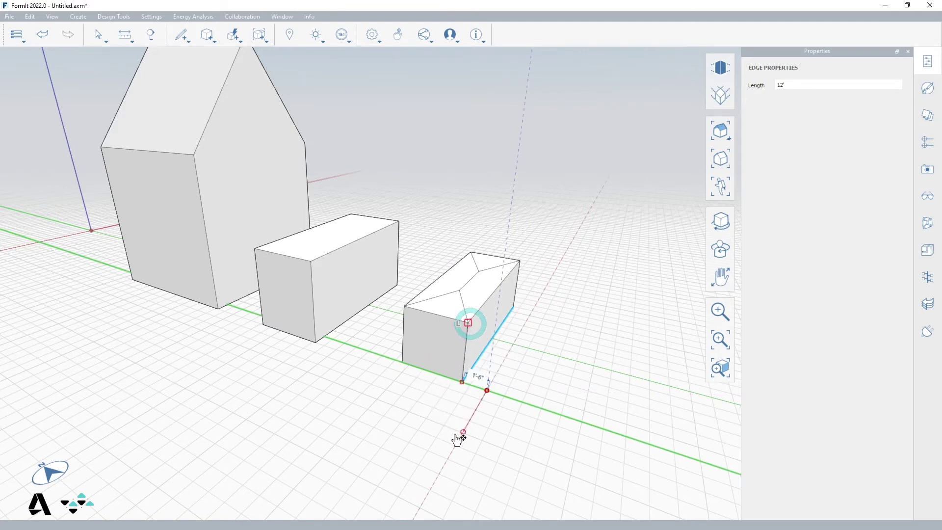
key(Escape)
Raise the near interior vertex on top of the smallest block 4' along the vertical axis
mouse_move(492, 418)
right_down()
mouse_move(452, 427)
mouse_move(443, 442)
right_up()
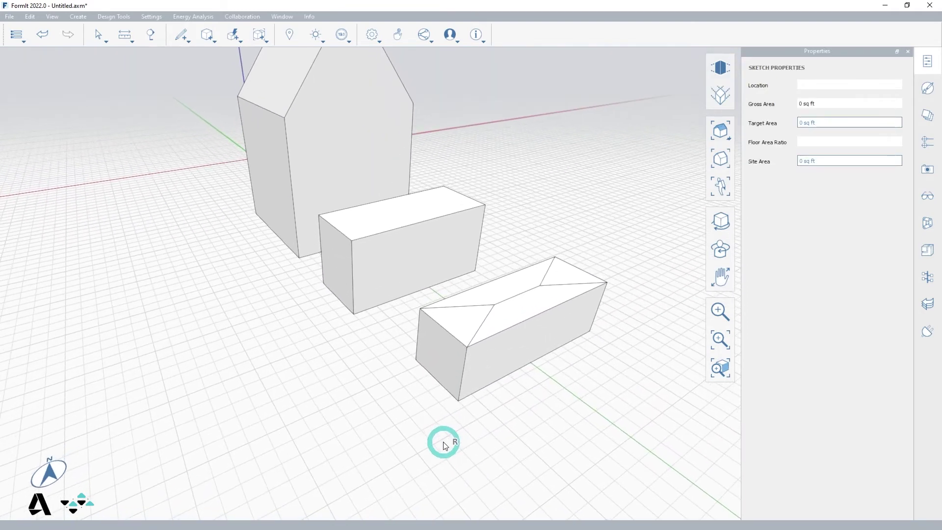
click(493, 305)
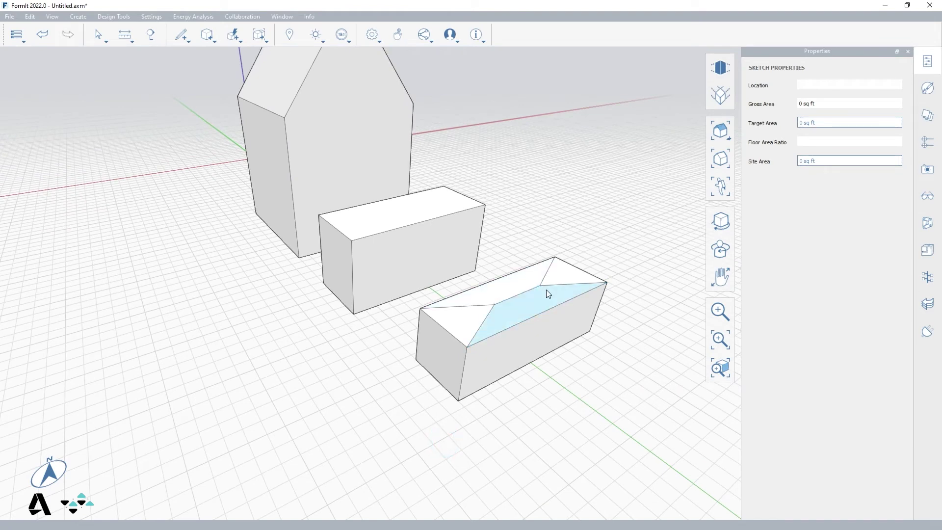
click(495, 307)
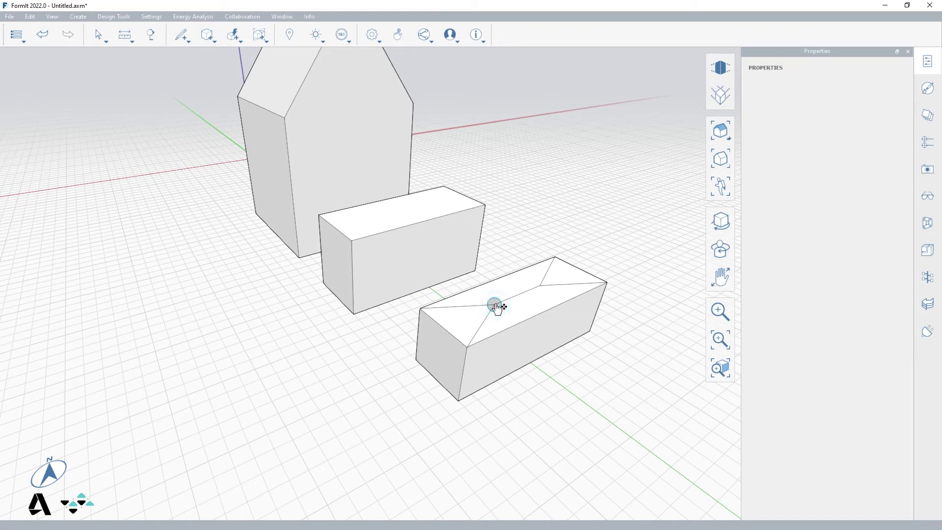
click(494, 306)
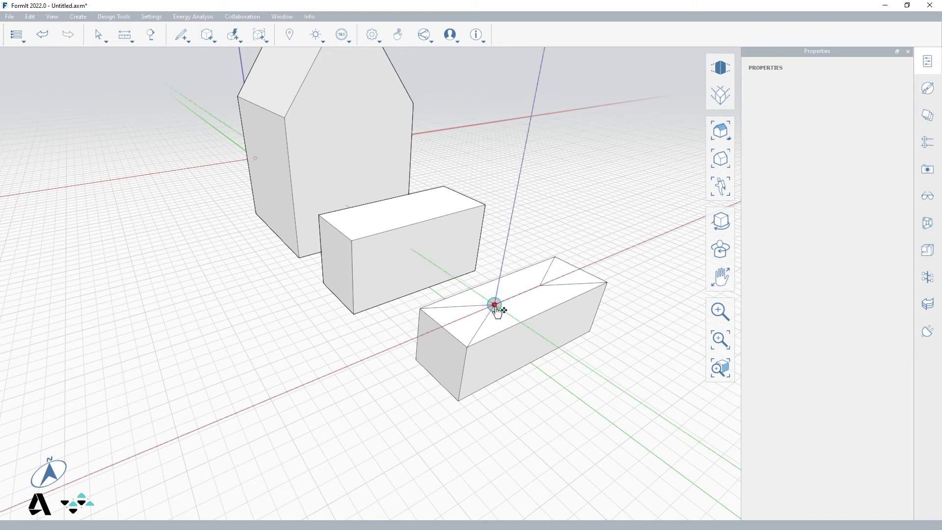
drag(495, 308, 509, 231)
text(4)
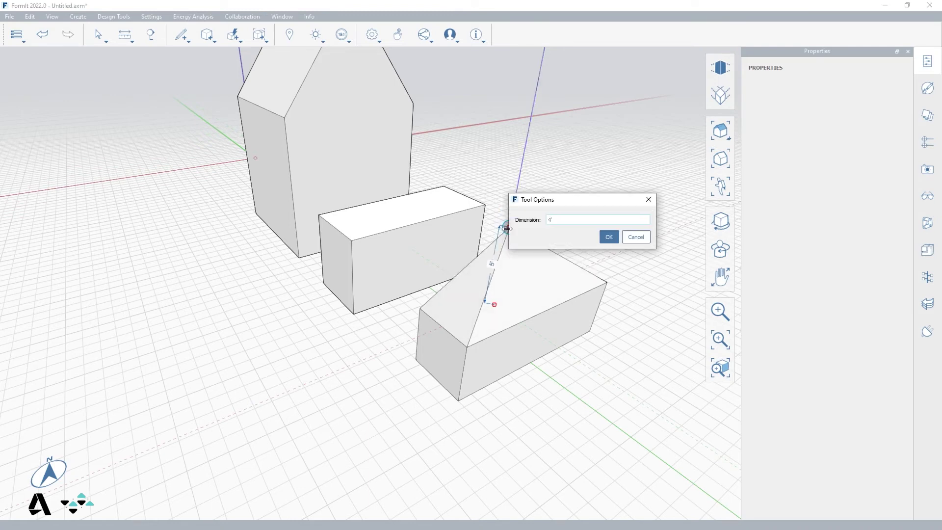
key(Return)
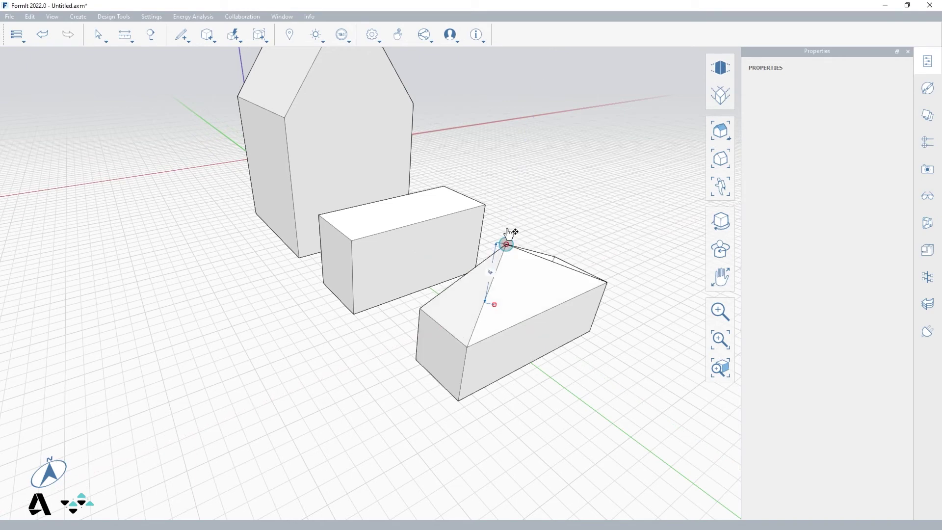
key(Escape)
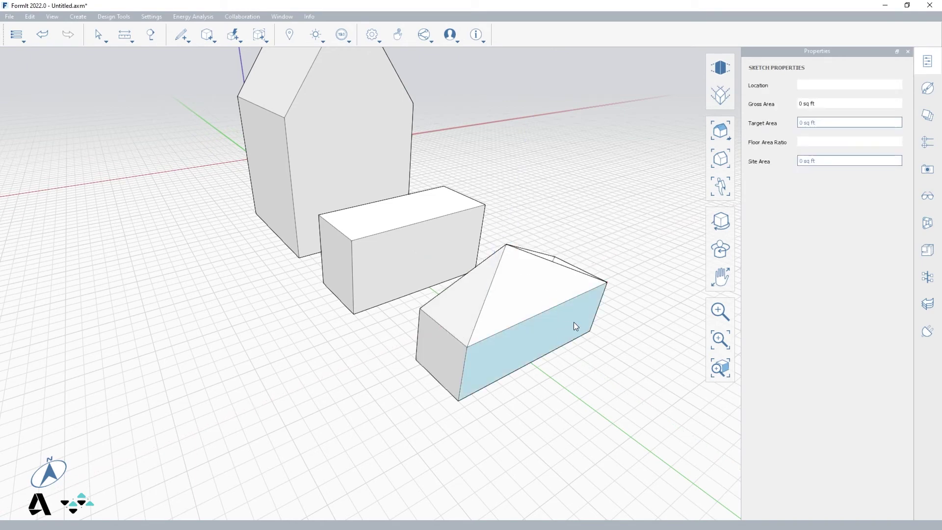
Raise the other interior roof vertex of the smallest block 4' vertically to level the ridge of its hip roof
shift+right_drag(575, 326, 343, 300)
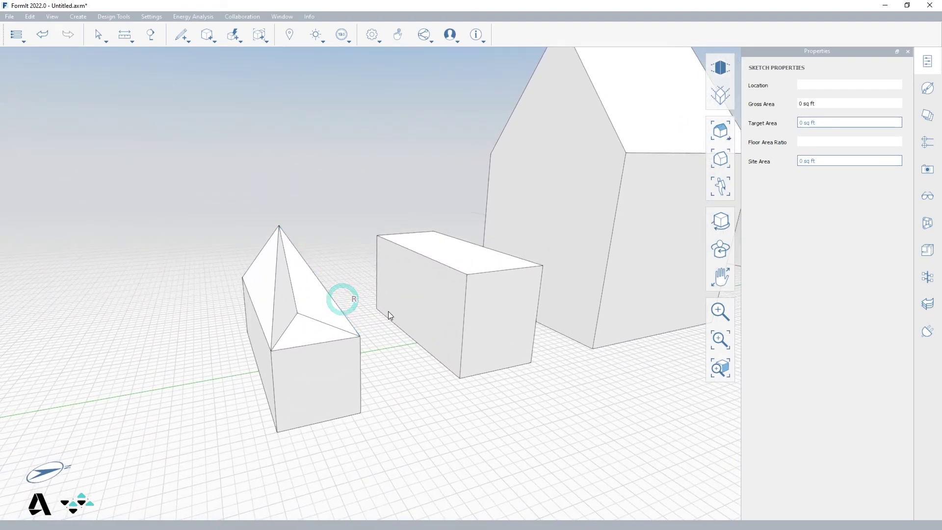
scroll(334, 330, down, 2)
scroll(319, 318, up, 3)
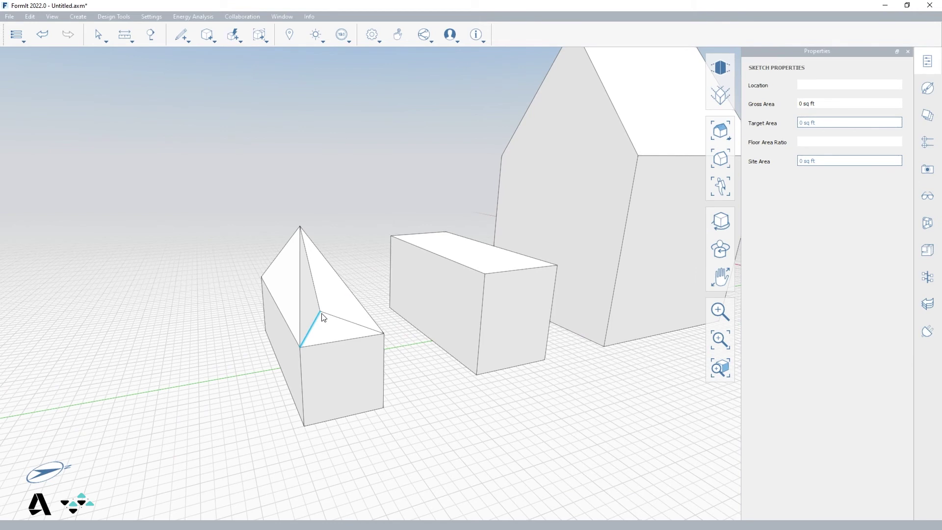
click(321, 312)
click(319, 313)
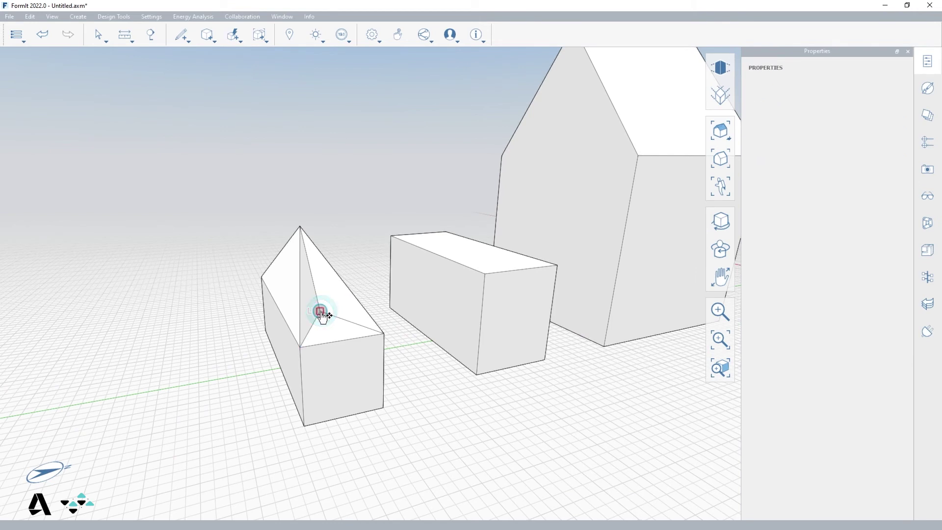
drag(322, 310, 320, 231)
text(4)
key(Return)
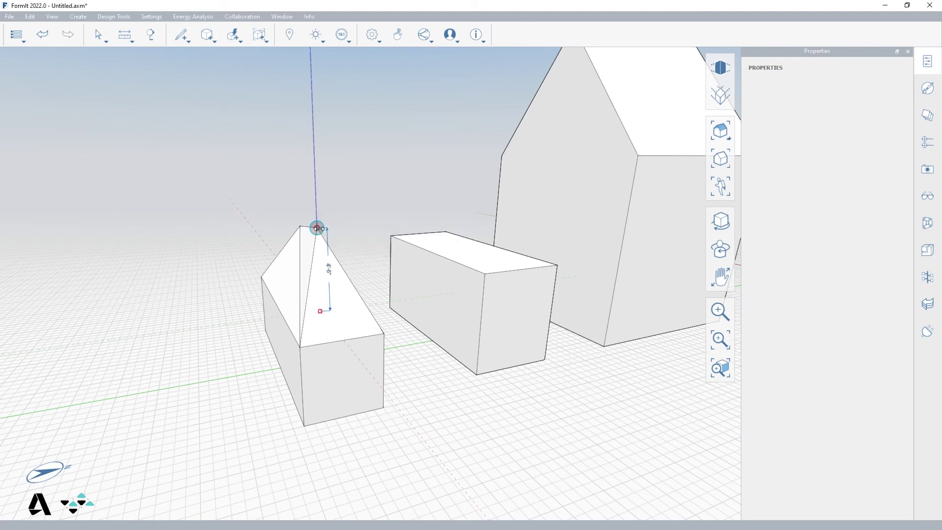
key(Escape)
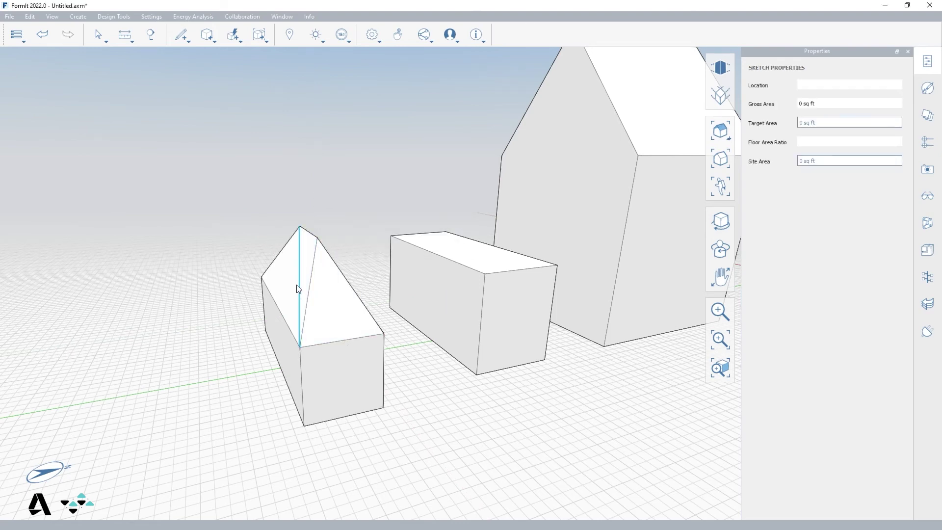
Delete the extra diagonal edge that splits the long slope of the smallest block's hip roof
right_drag(296, 285, 350, 341)
click(291, 304)
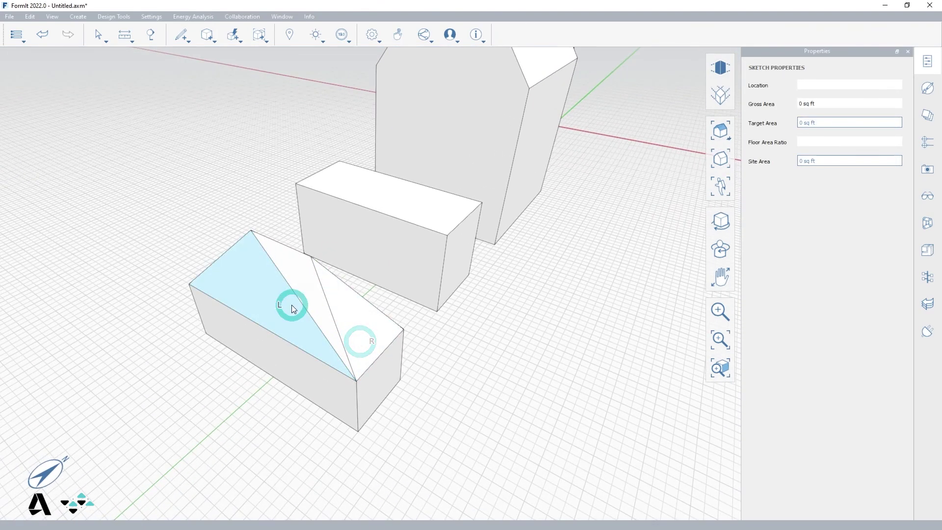
click(273, 314)
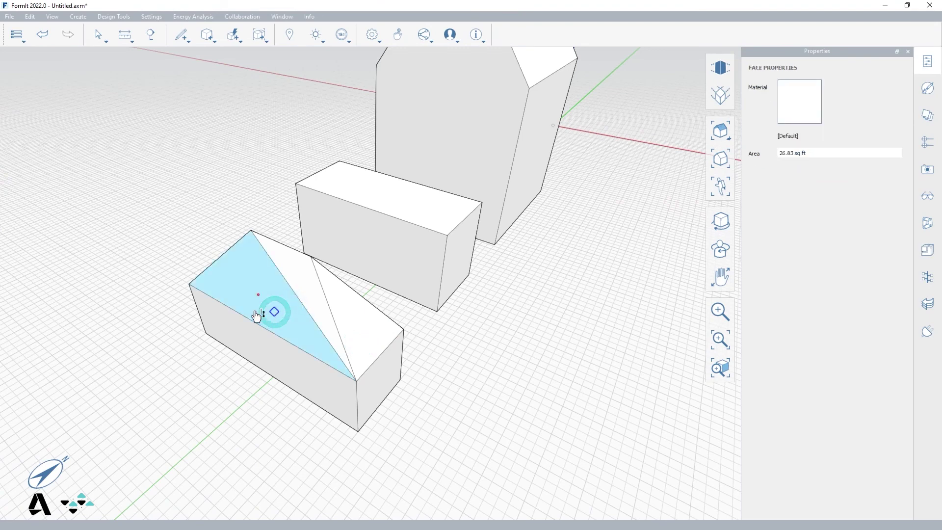
right_drag(191, 318, 201, 242)
key(Escape)
key(Escape)
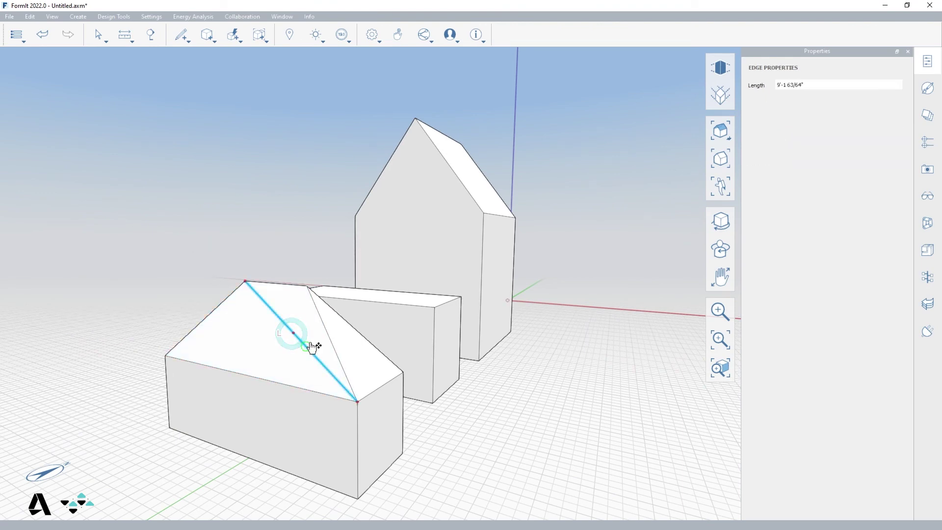
key(Delete)
right_drag(374, 369, 194, 383)
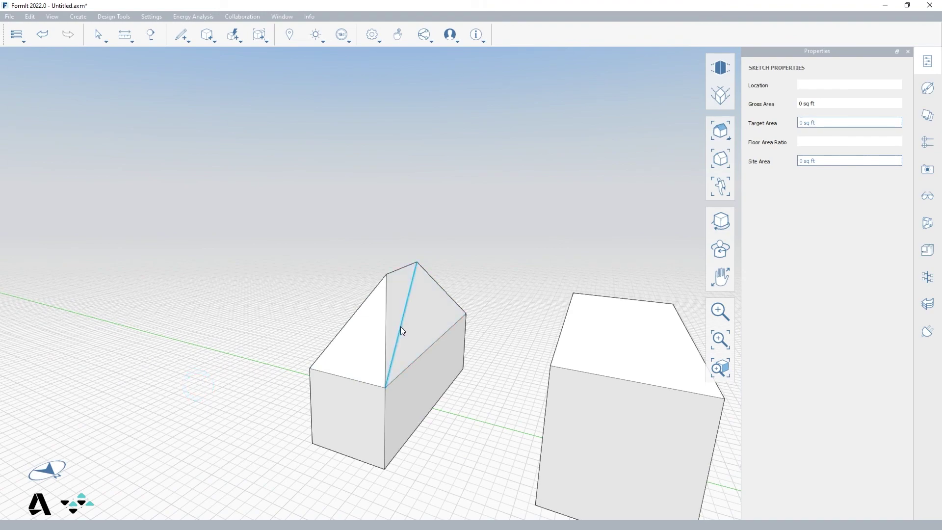